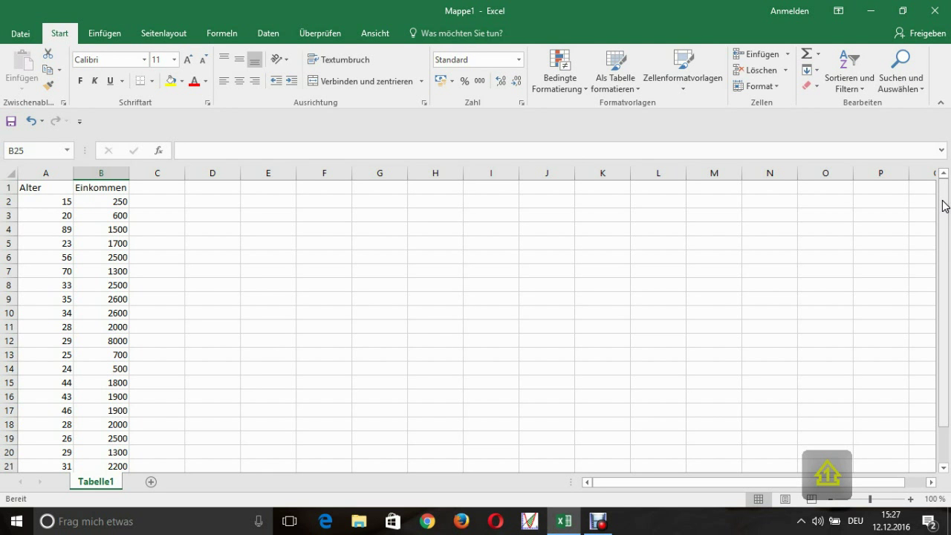
- Insert a plain Punkt (XY) scatter chart of the Alter and Einkommen table data
mouse_move(943, 206)
mouse_down()
mouse_move(949, 290)
mouse_move(939, 176)
mouse_up()
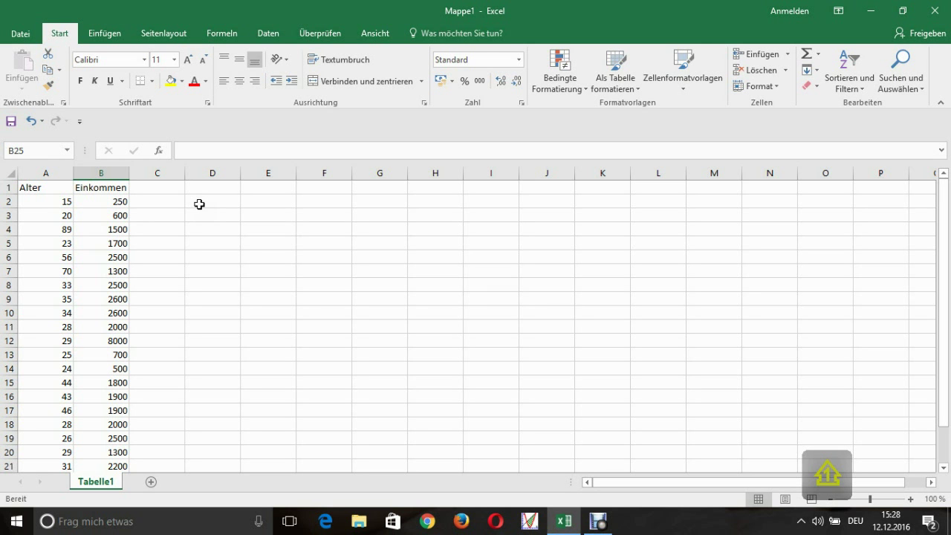
click(105, 39)
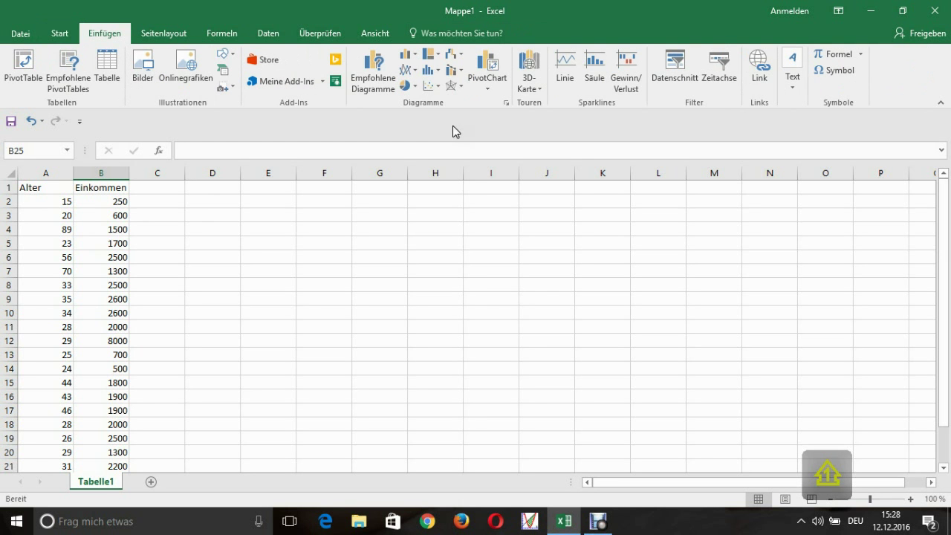
click(439, 87)
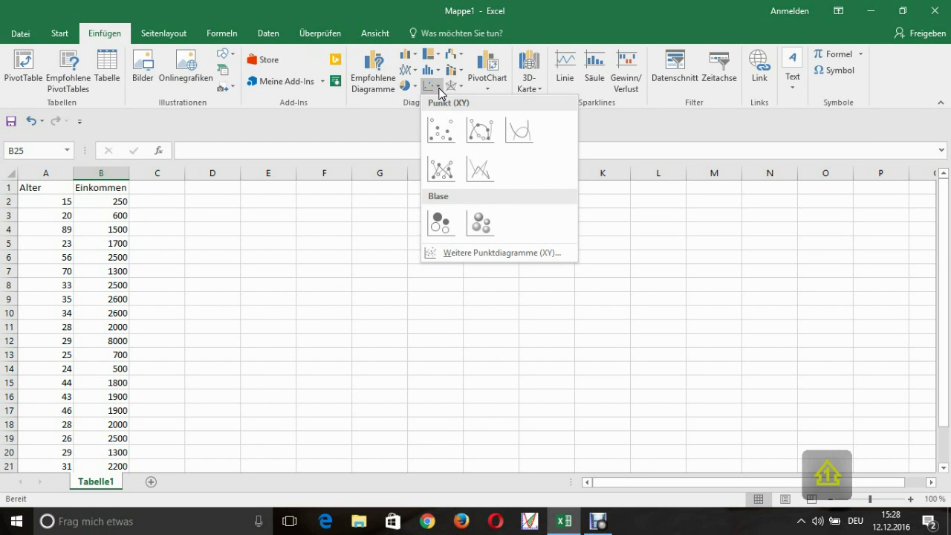
click(442, 130)
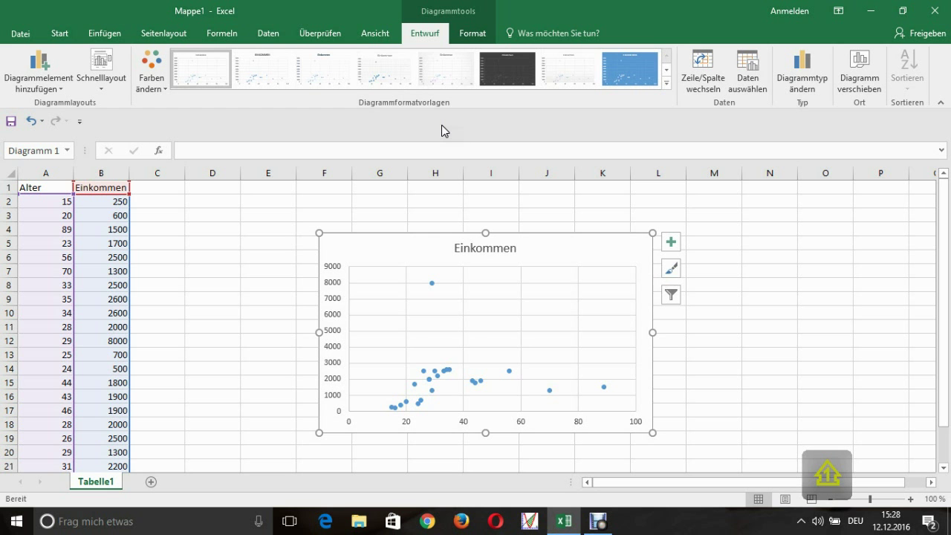
- Change the chart's data source via Daten auswählen to Tabelle1!$A$2:$B$24, excluding the header row
right_click(578, 248)
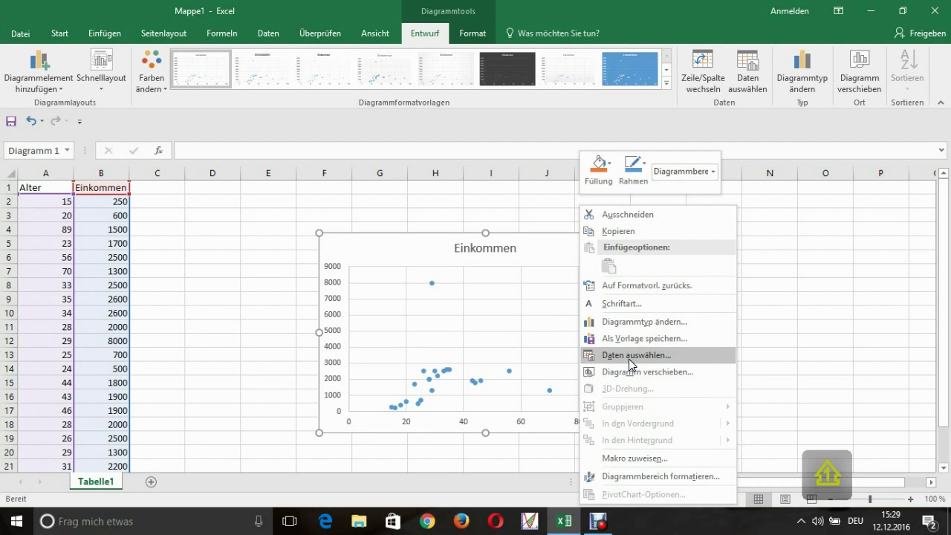
click(630, 363)
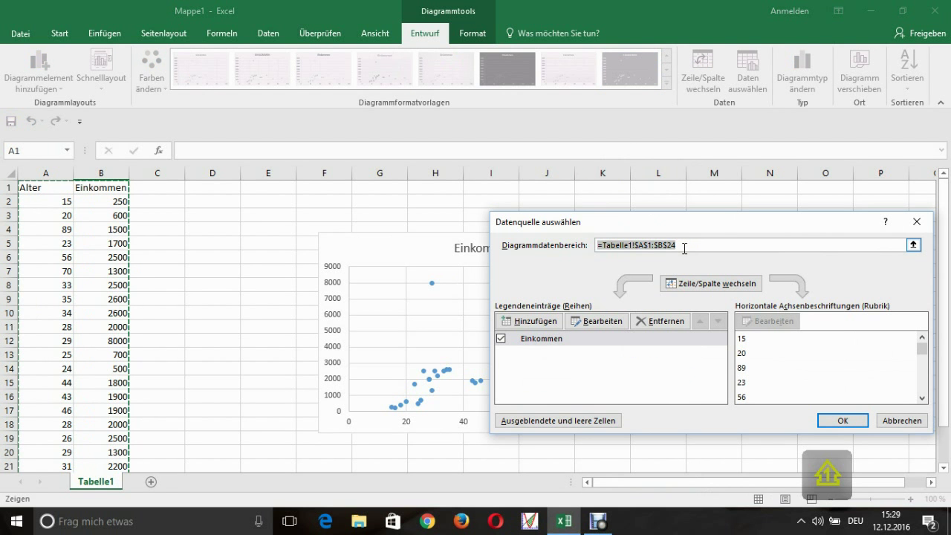
key(Delete)
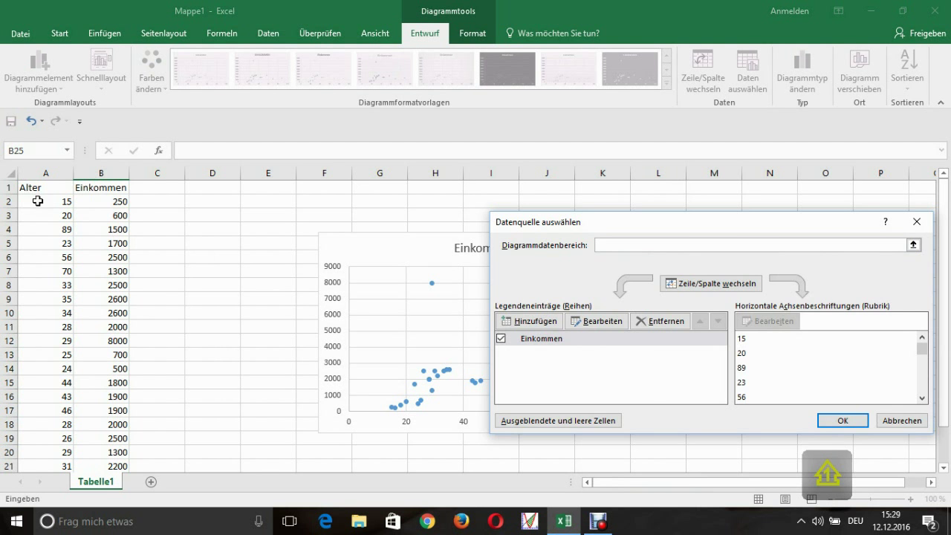
mouse_move(37, 201)
mouse_down()
mouse_move(92, 299)
mouse_move(101, 485)
mouse_move(102, 451)
mouse_up()
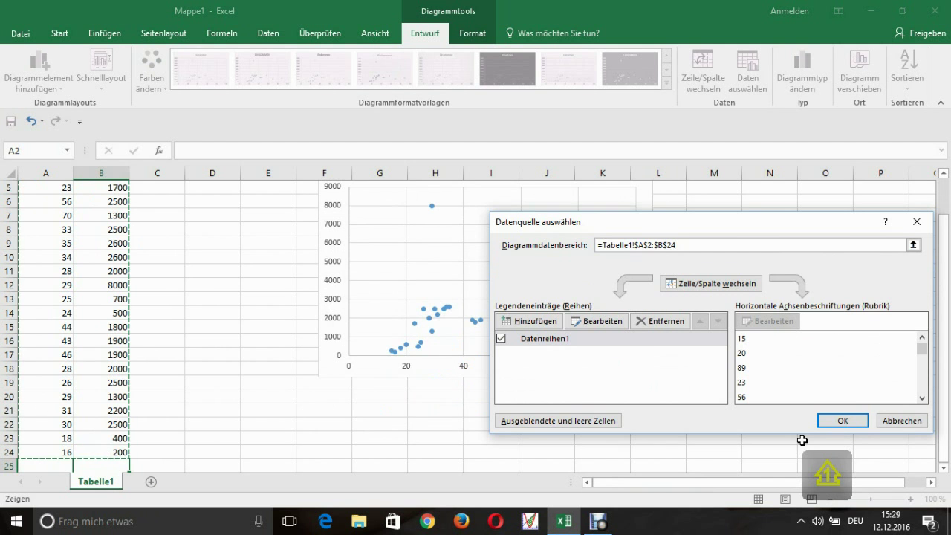
click(843, 420)
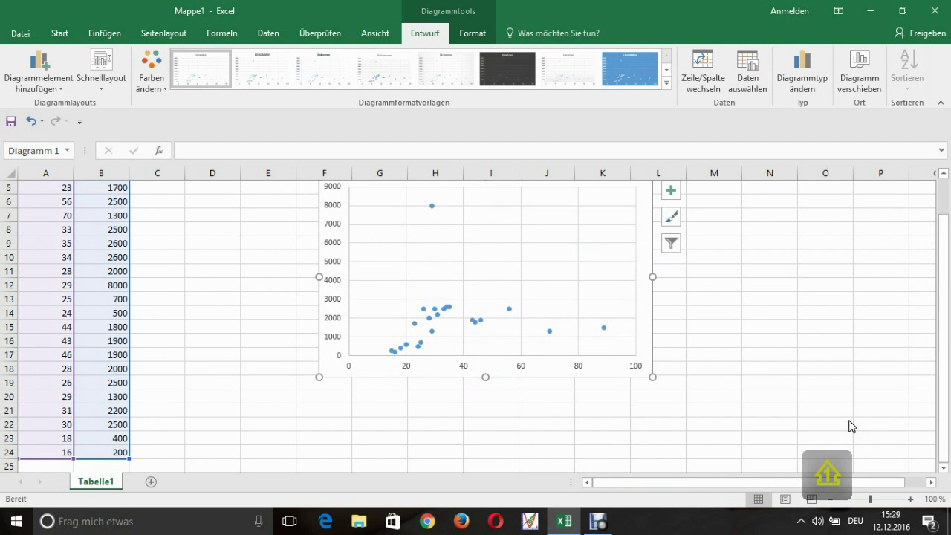
- Dismiss the gridline context menu and bring up the Diagrammelement hinzufügen list on Entwurf
drag(948, 380, 948, 327)
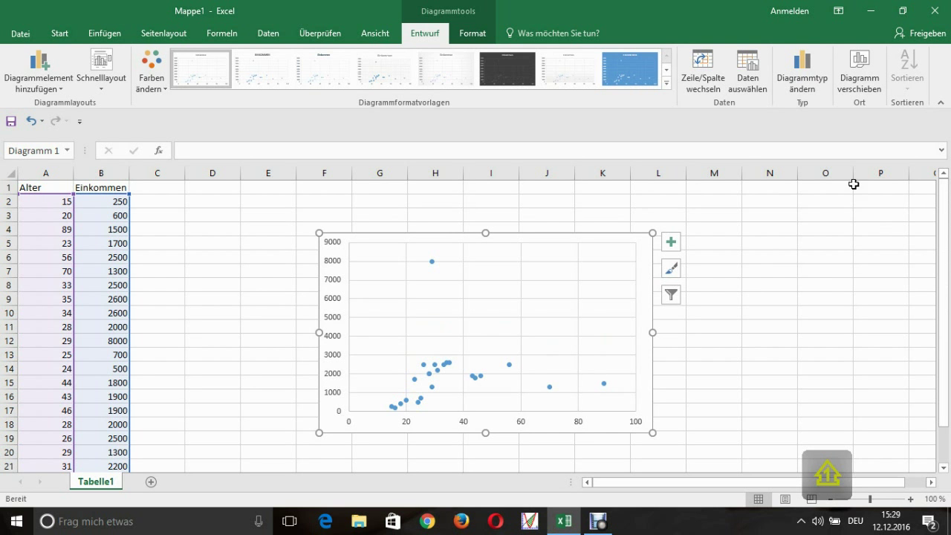
right_click(618, 260)
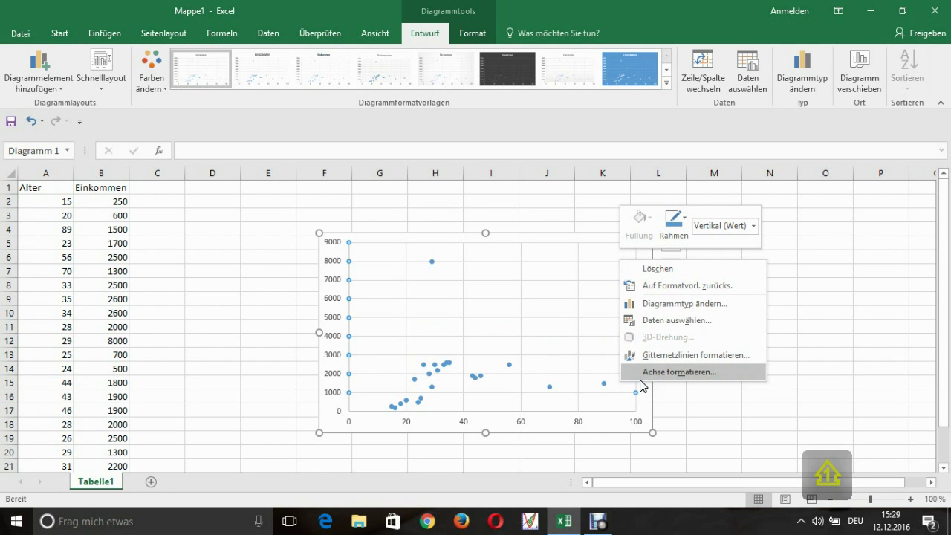
click(587, 263)
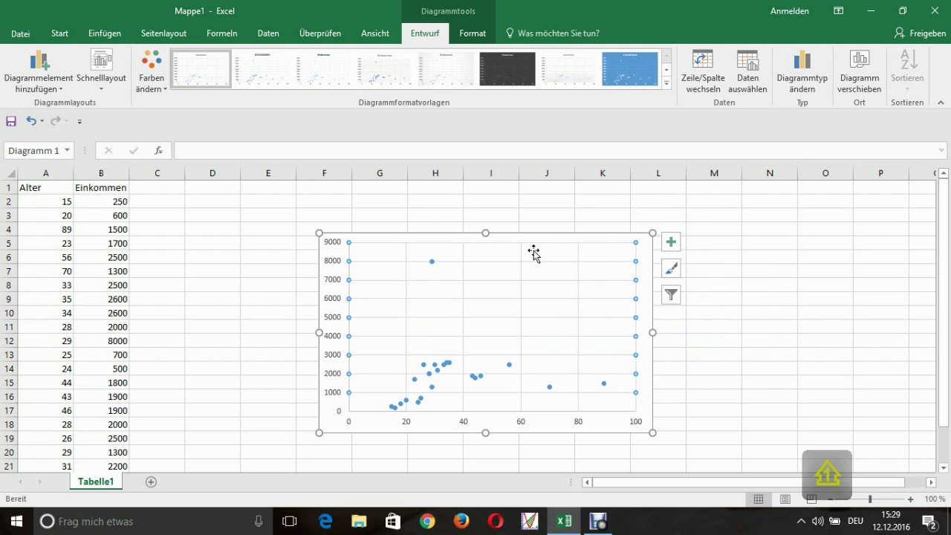
click(58, 91)
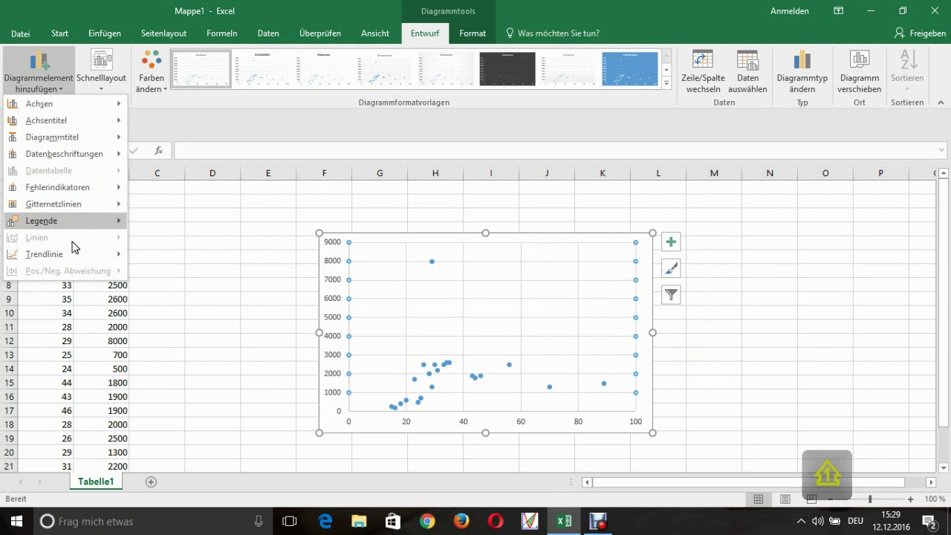
- Add a linear trendline through Trendlinie > Weitere Trendlinienoptionen, showing its format pane
mouse_move(72, 242)
mouse_move(52, 254)
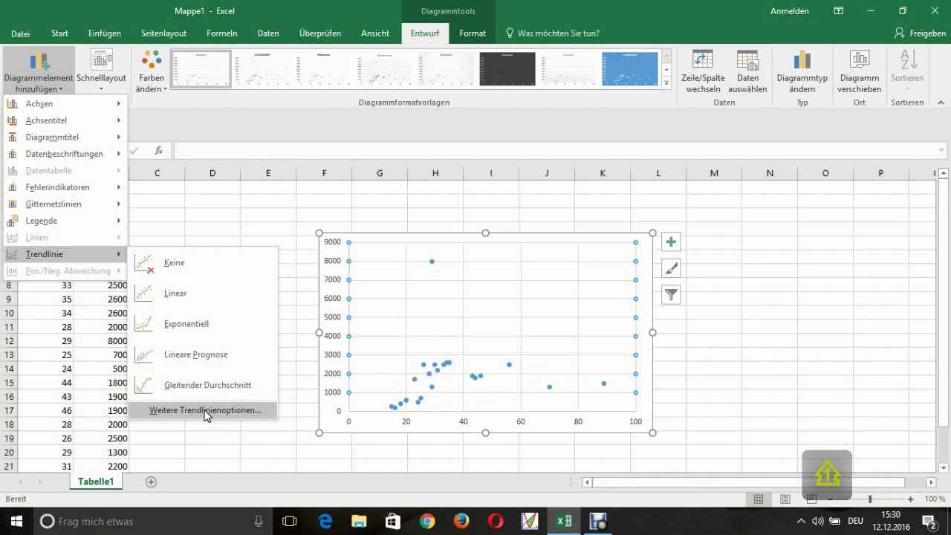
click(205, 411)
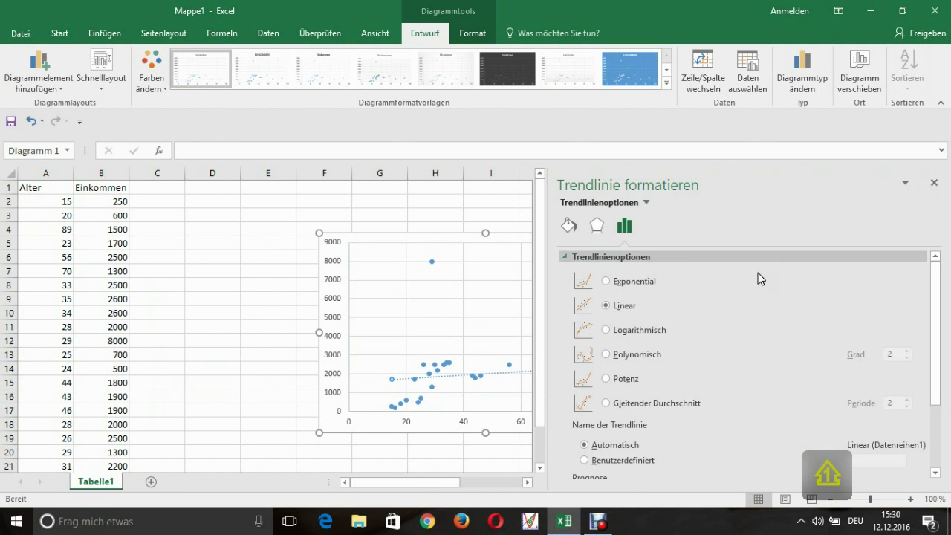
- Switch the trendline type to Polynomisch (degree 2) and close the Trendlinie formatieren pane
click(606, 354)
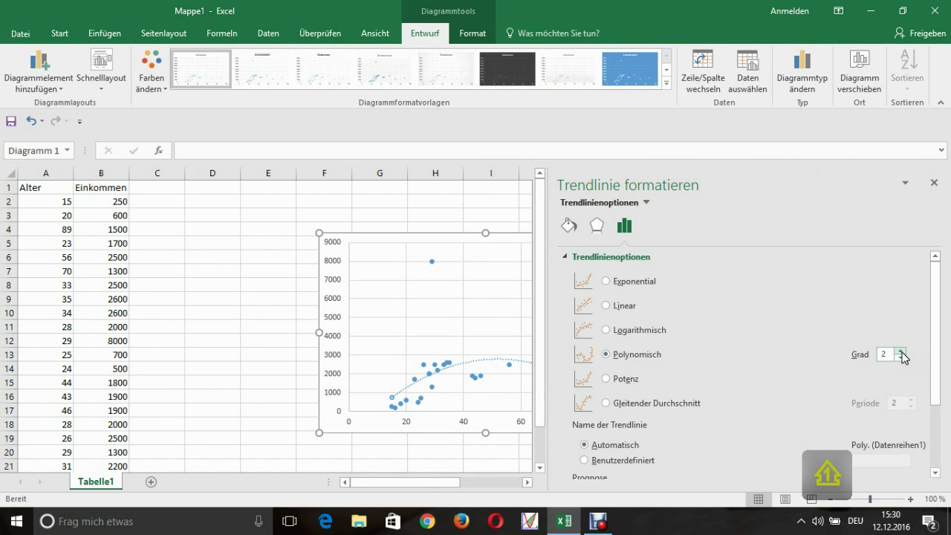
click(933, 186)
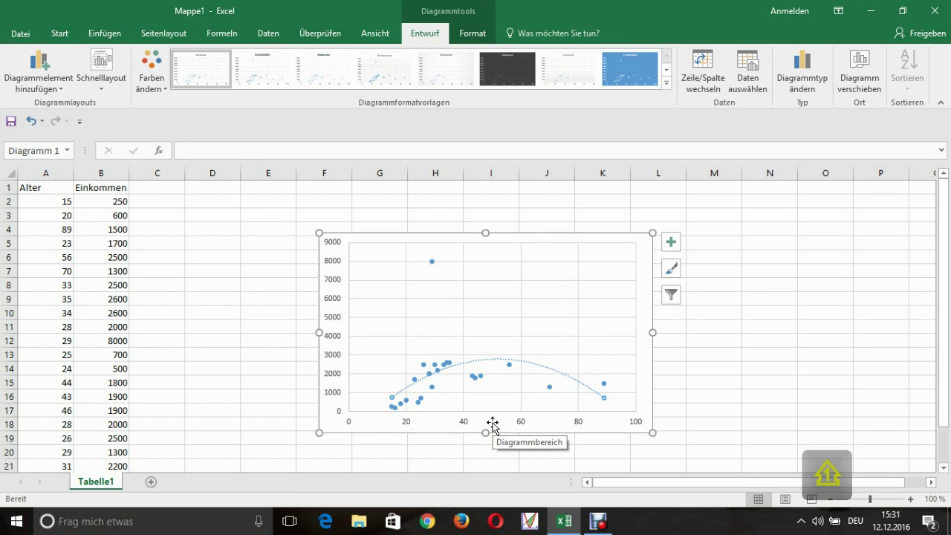
- Raise the trendline's polynomial Grad to 6 in Trendlinie formatieren and close the pane
right_click(543, 371)
click(609, 462)
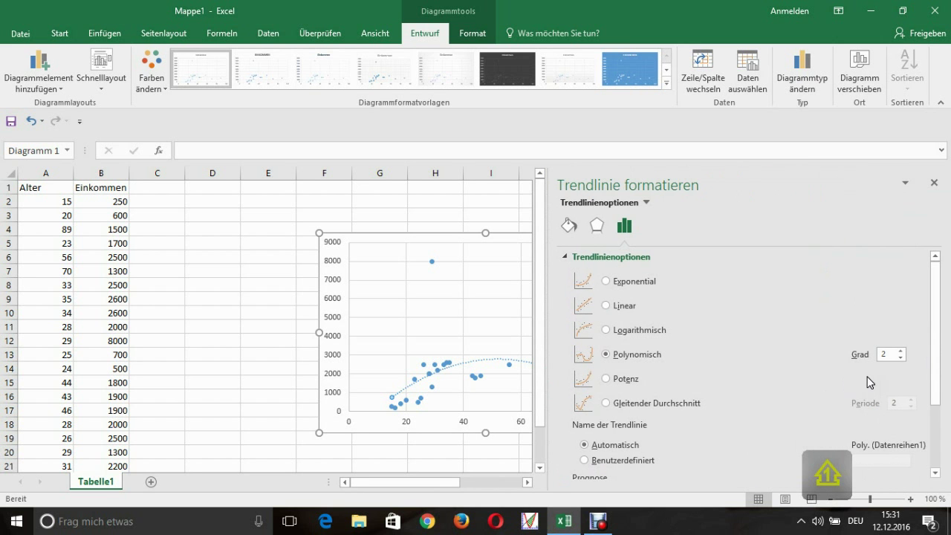
click(900, 353)
click(901, 353)
click(900, 353)
click(900, 353)
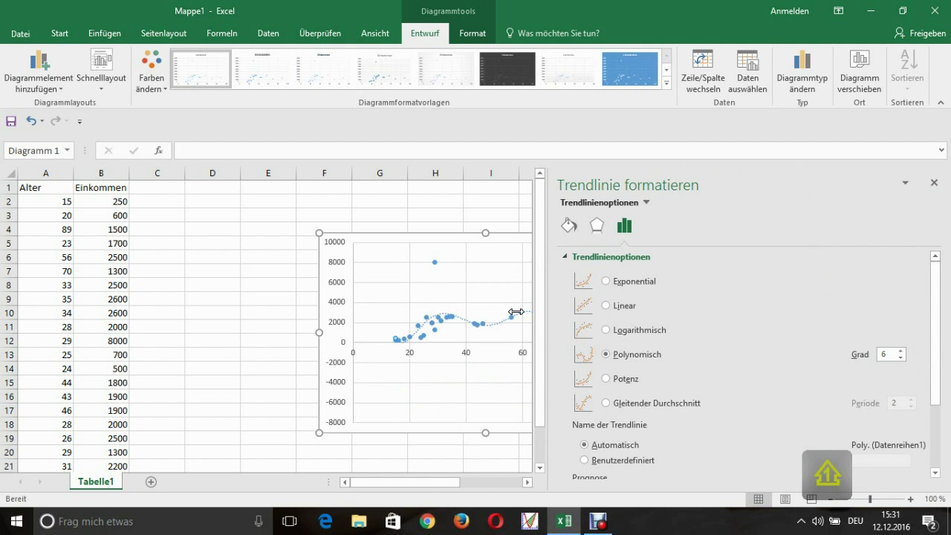
click(450, 214)
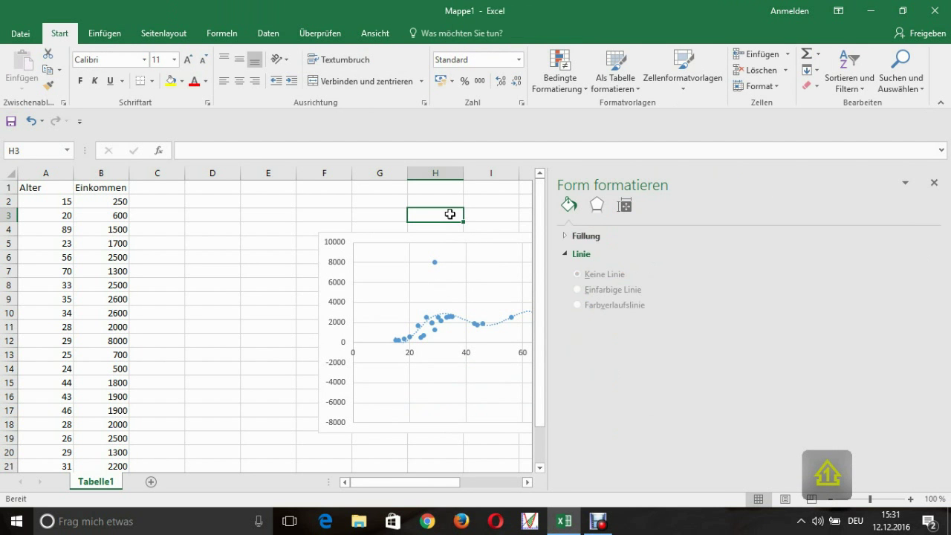
click(934, 183)
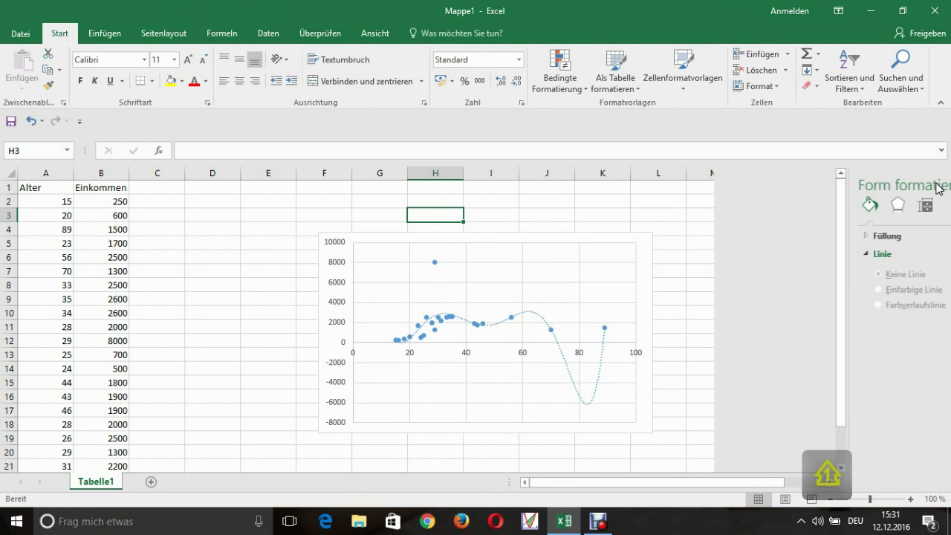
click(525, 318)
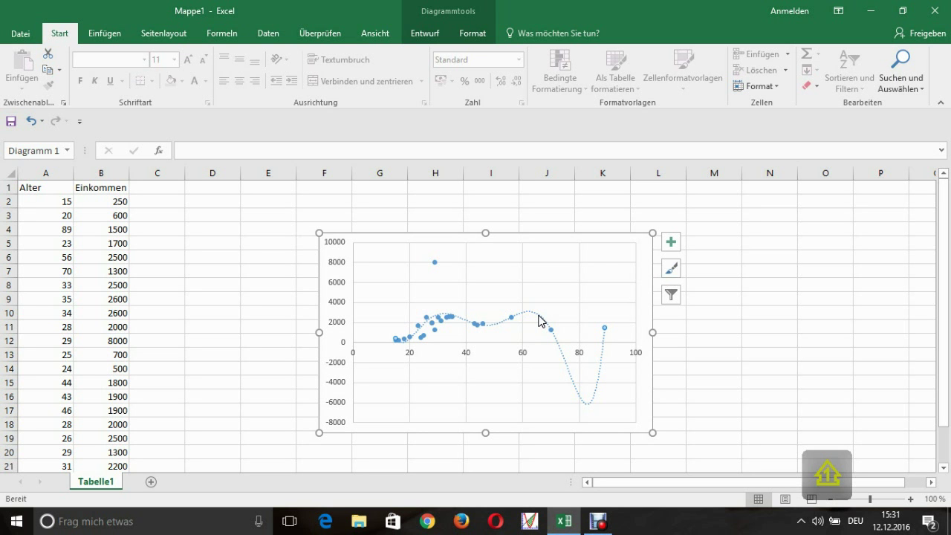
- Tick Formel im Diagramm anzeigen so the degree-6 trendline equation appears, then close the pane
right_click(539, 320)
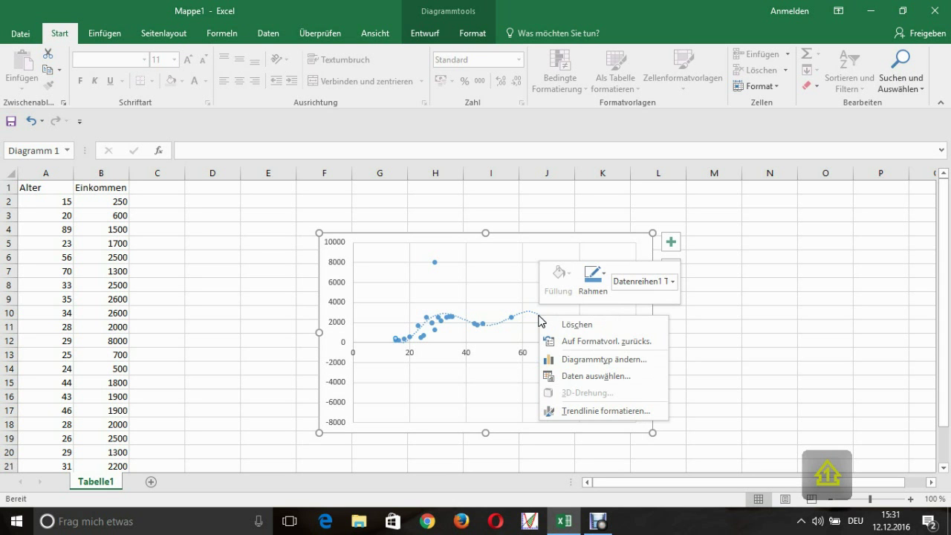
click(583, 411)
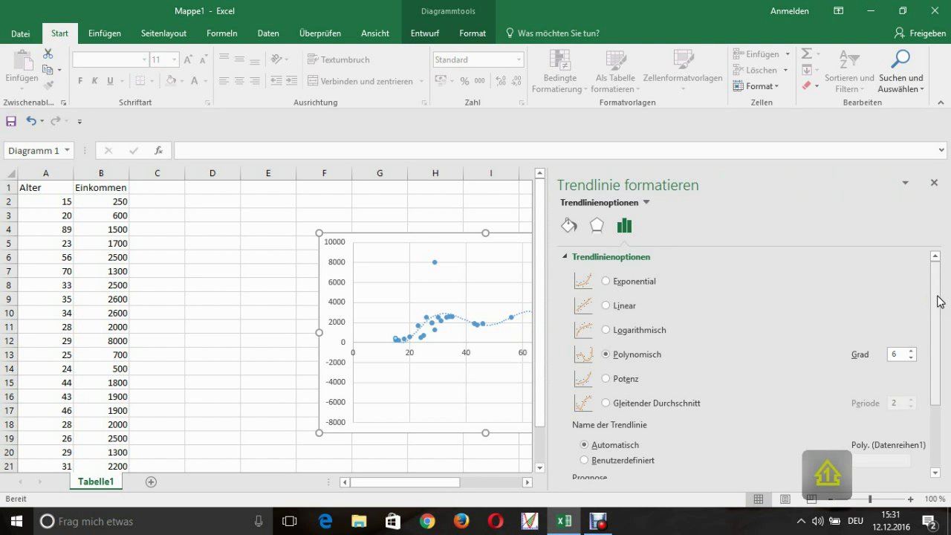
drag(937, 301, 940, 364)
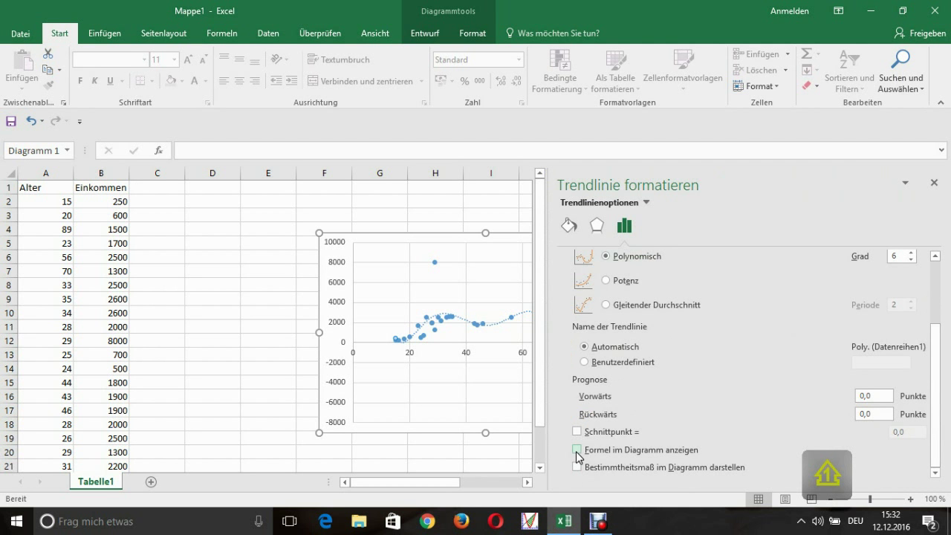
click(577, 450)
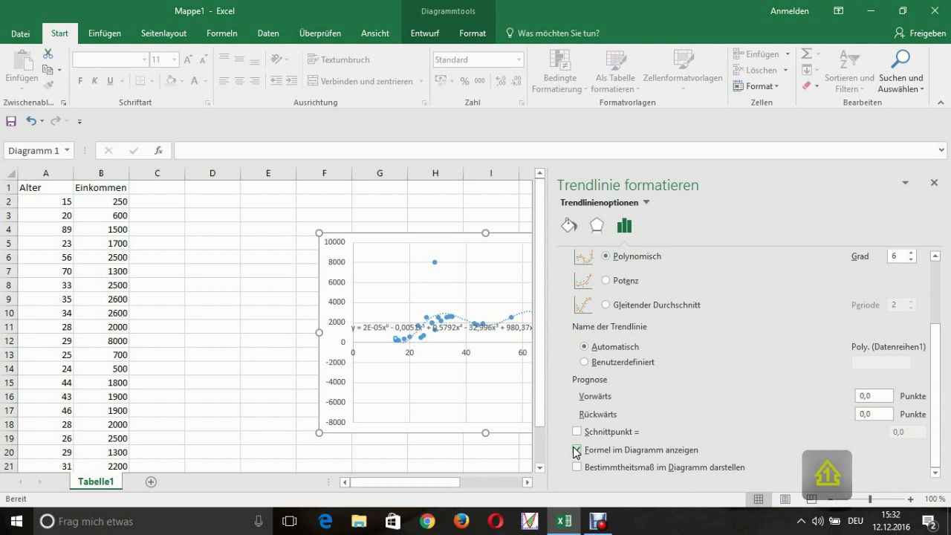
click(477, 216)
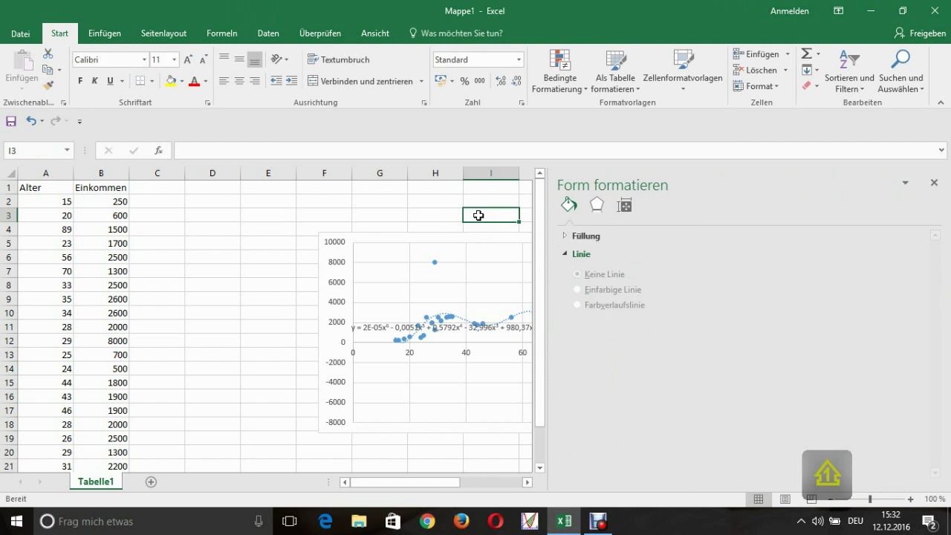
click(933, 182)
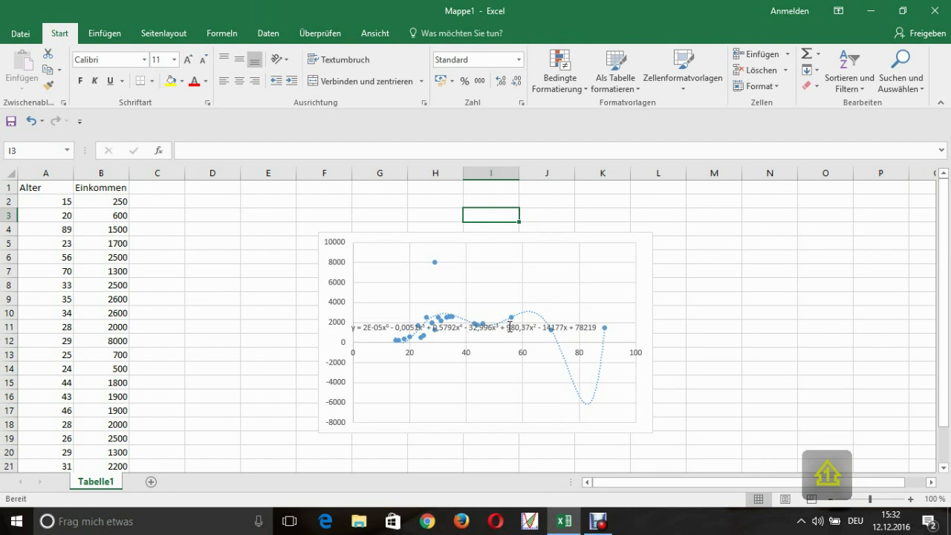
- Drag the equation label up above the curve near the 6000 gridline and select its text
click(512, 325)
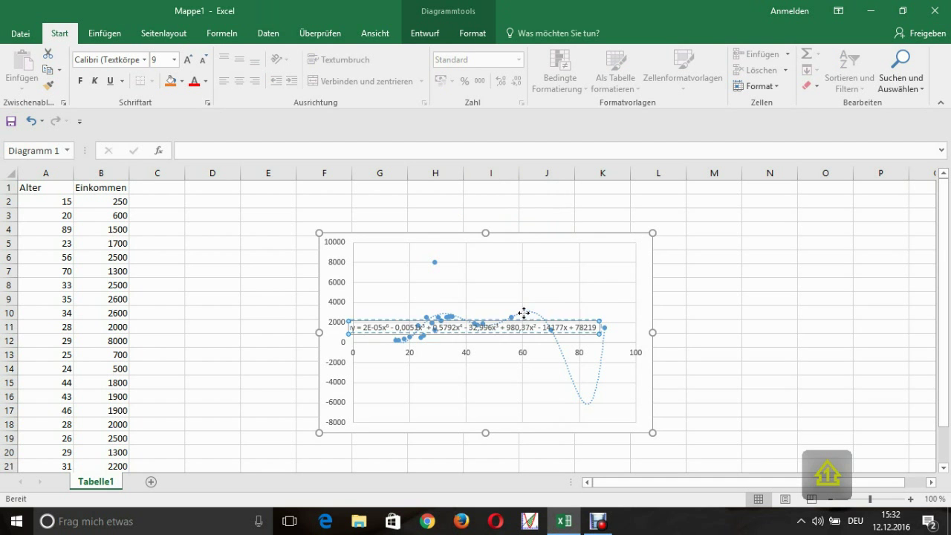
drag(515, 320, 538, 282)
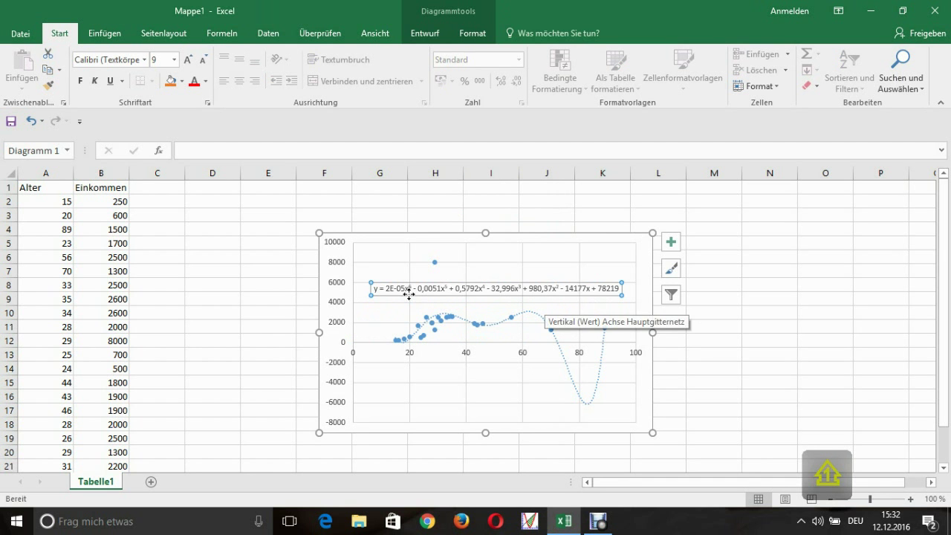
click(377, 290)
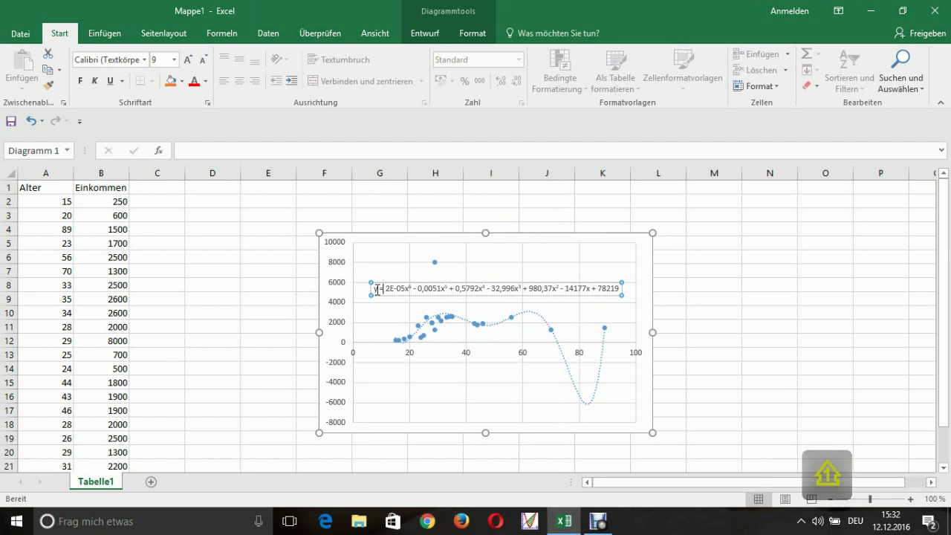
drag(377, 289, 621, 288)
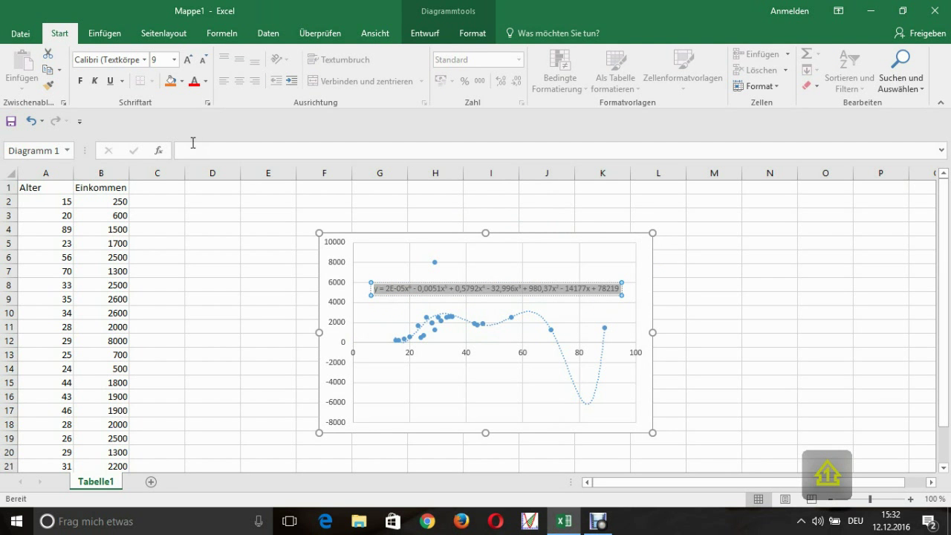
- Make the equation label bold at 10,5 pt font size, then reselect the label
click(82, 86)
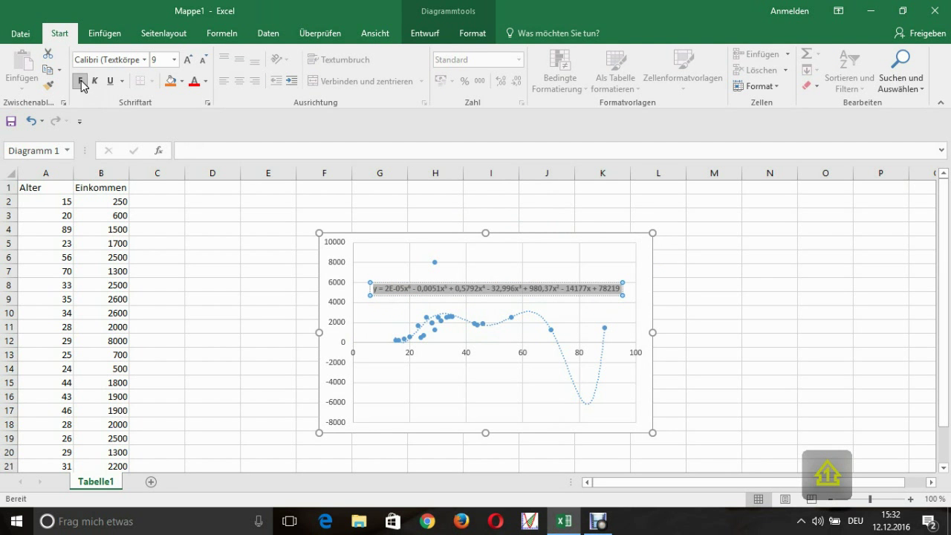
click(189, 61)
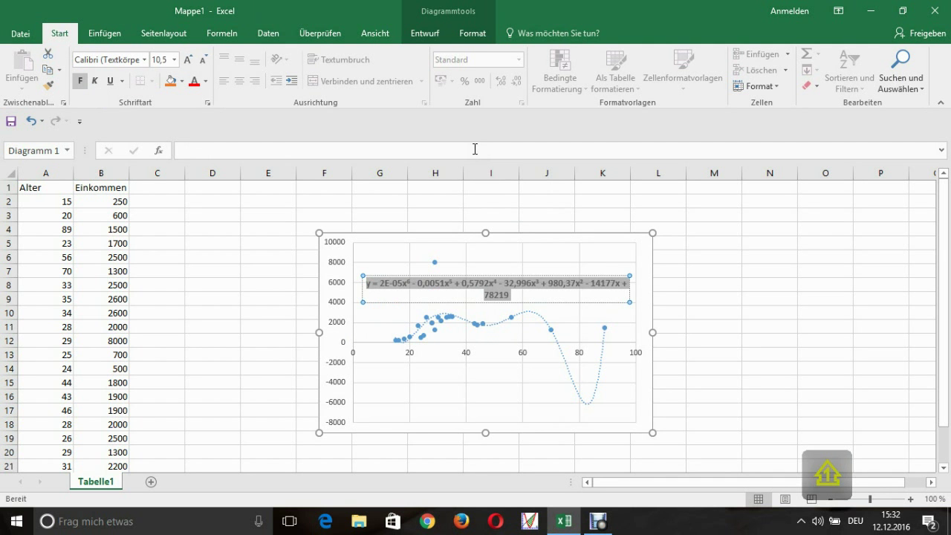
click(565, 253)
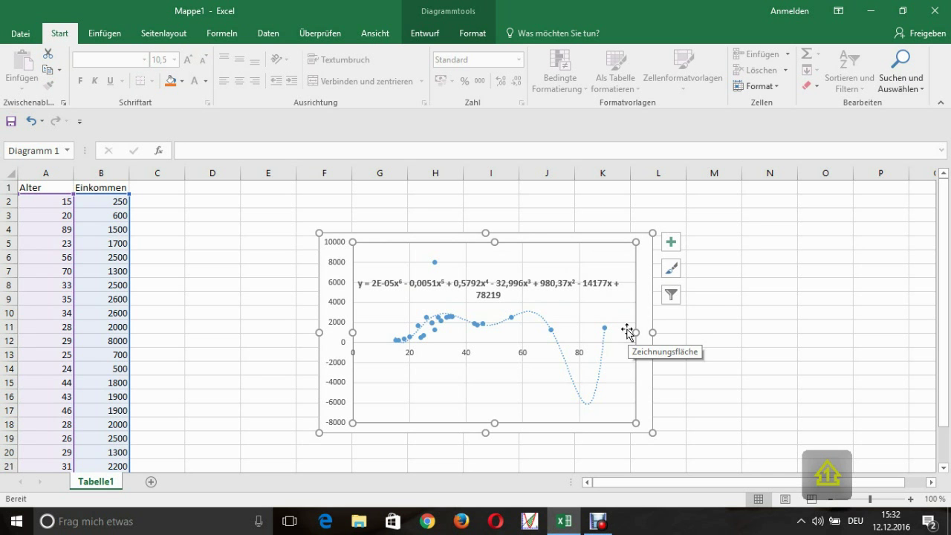
click(596, 283)
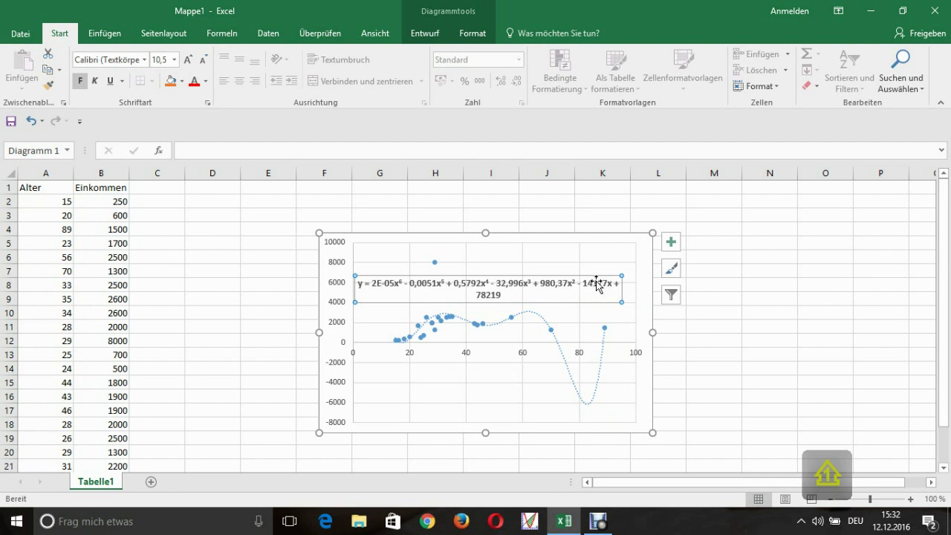
- Set the trendline label's number format to Zahl with 2 decimals, then close the pane
right_click(597, 286)
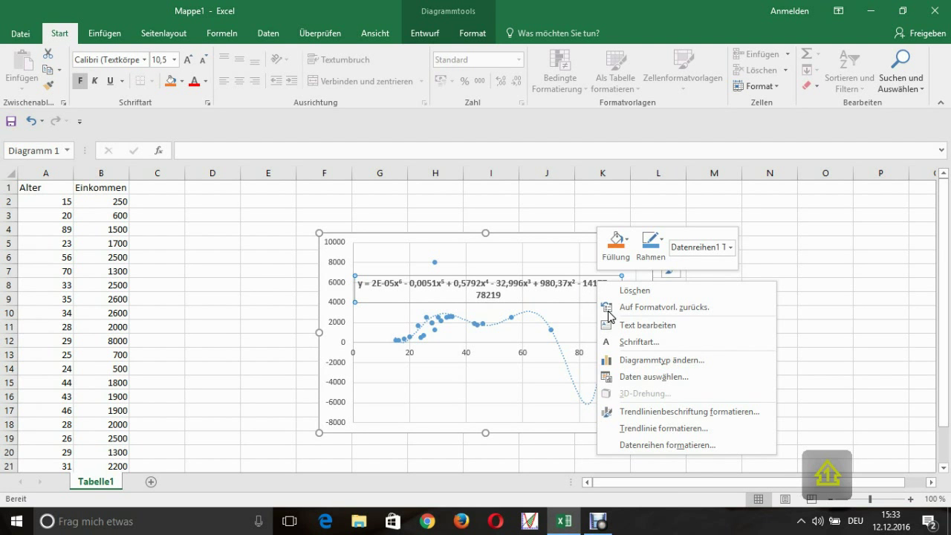
click(684, 411)
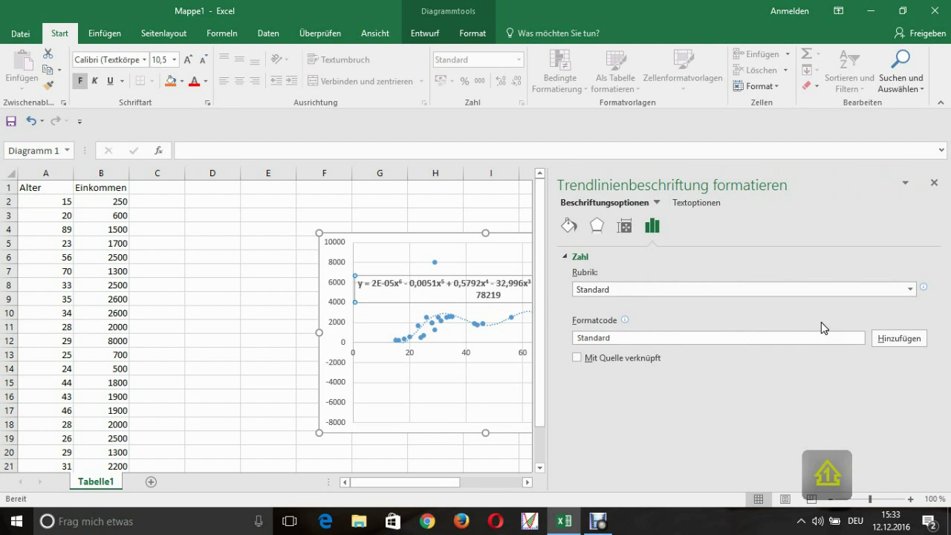
click(909, 289)
click(643, 320)
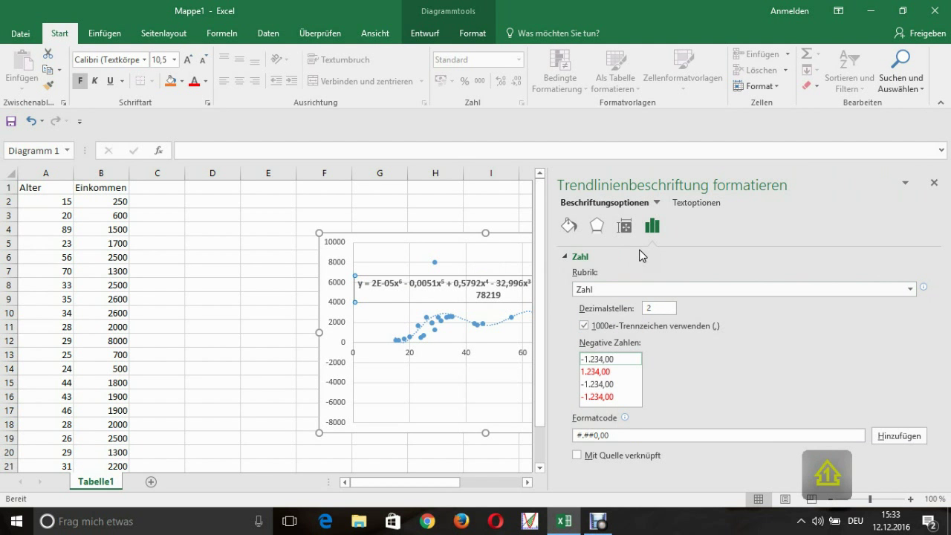
click(935, 183)
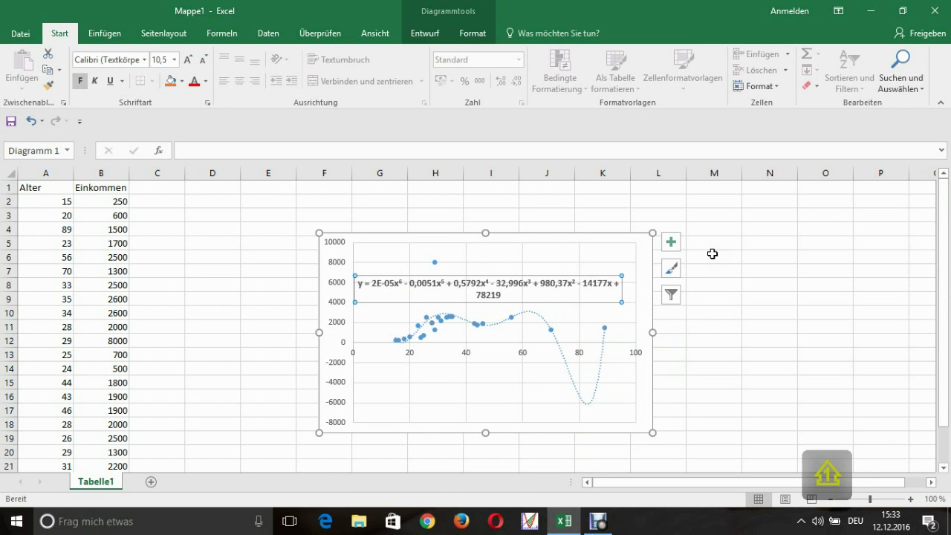
- Delete the wavy polynomial trendline and its equation so the vertical axis returns to 0–9000
click(610, 257)
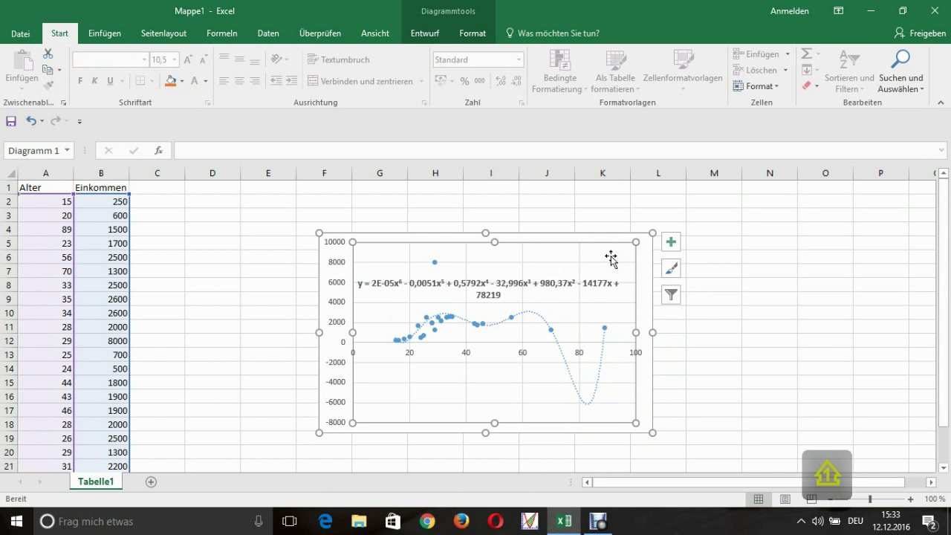
click(543, 320)
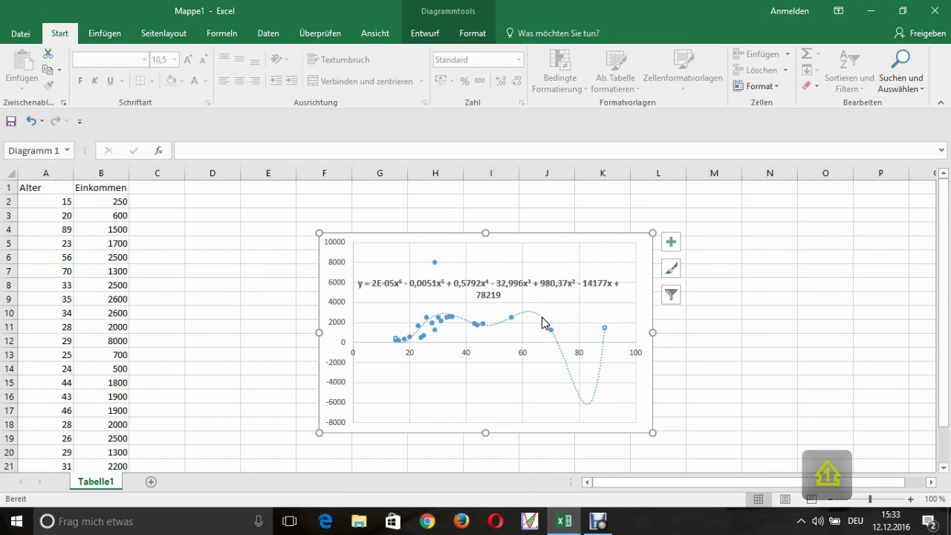
right_click(543, 321)
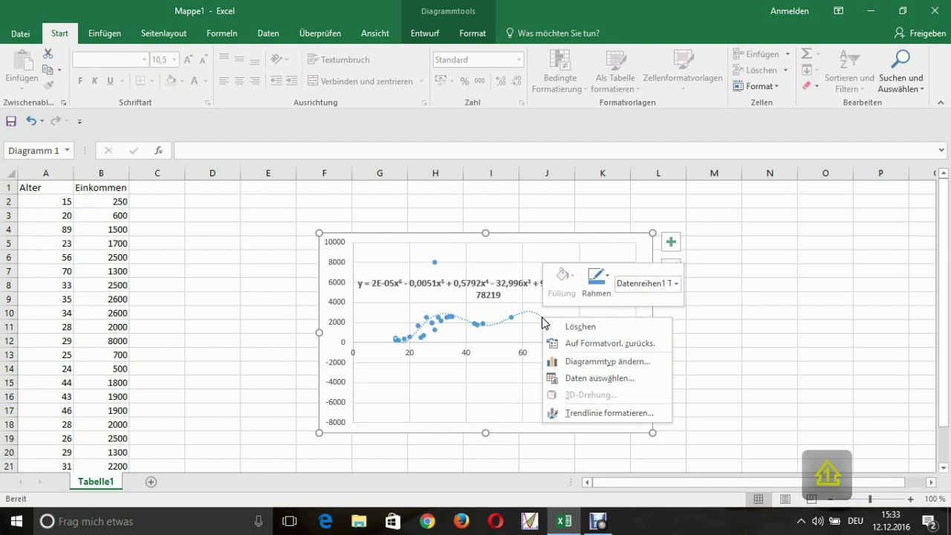
key(Escape)
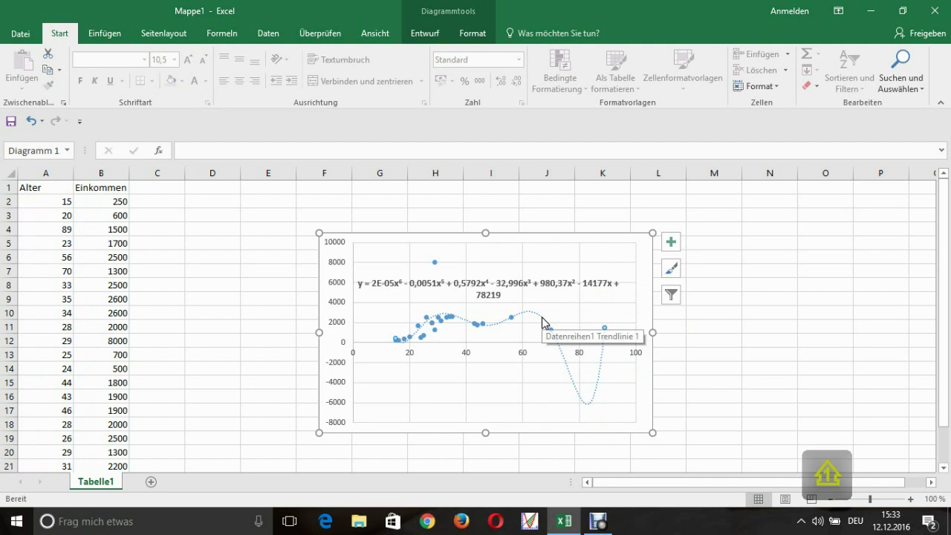
key(Delete)
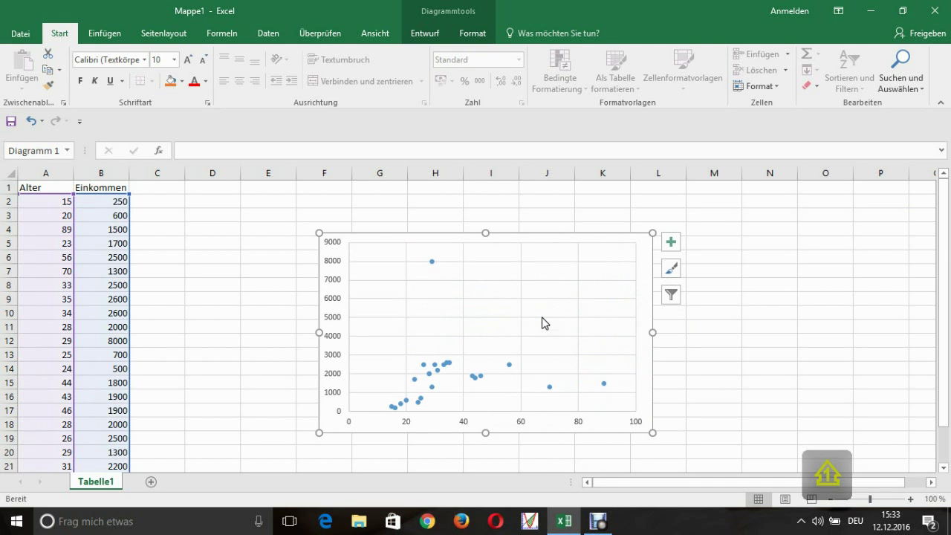
right_click(464, 337)
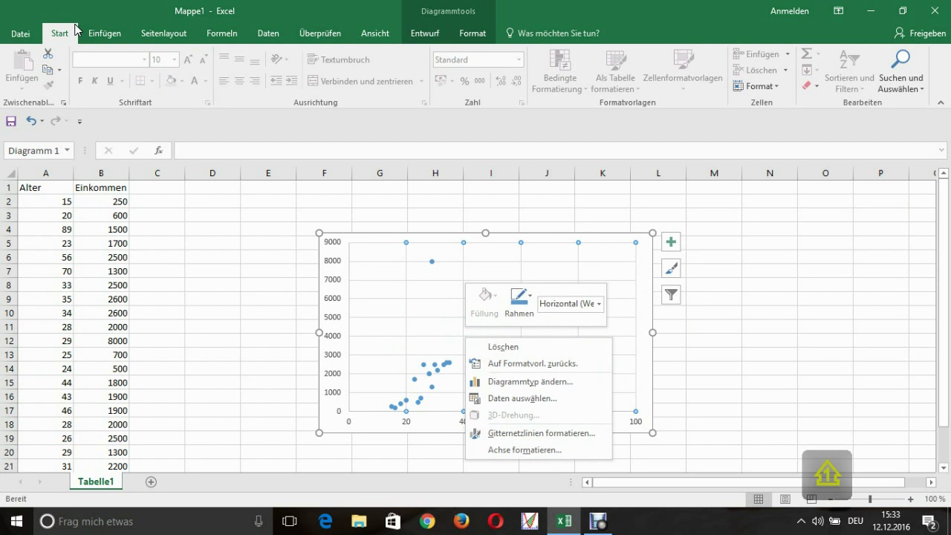
- Add a linear trendline through Diagrammelement hinzufügen > Trendlinie > Linear and select it
click(421, 35)
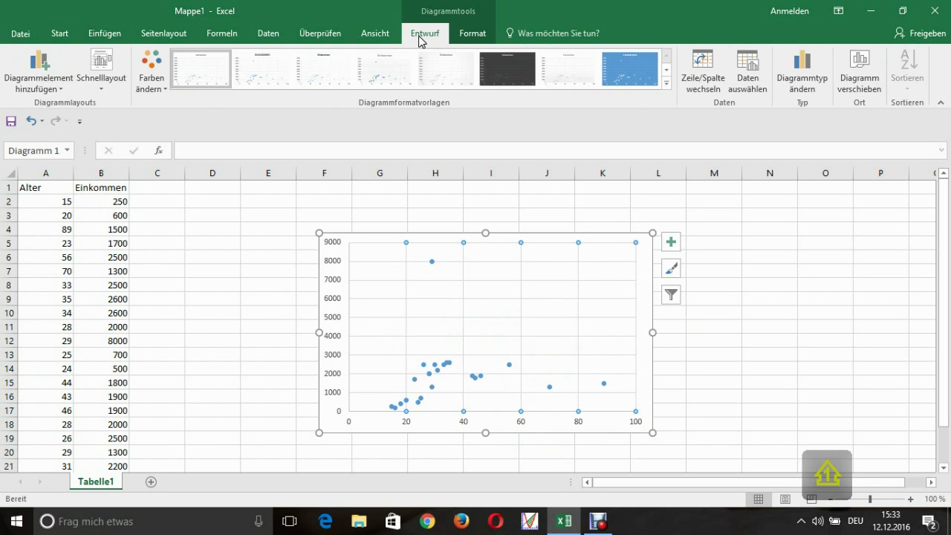
click(44, 75)
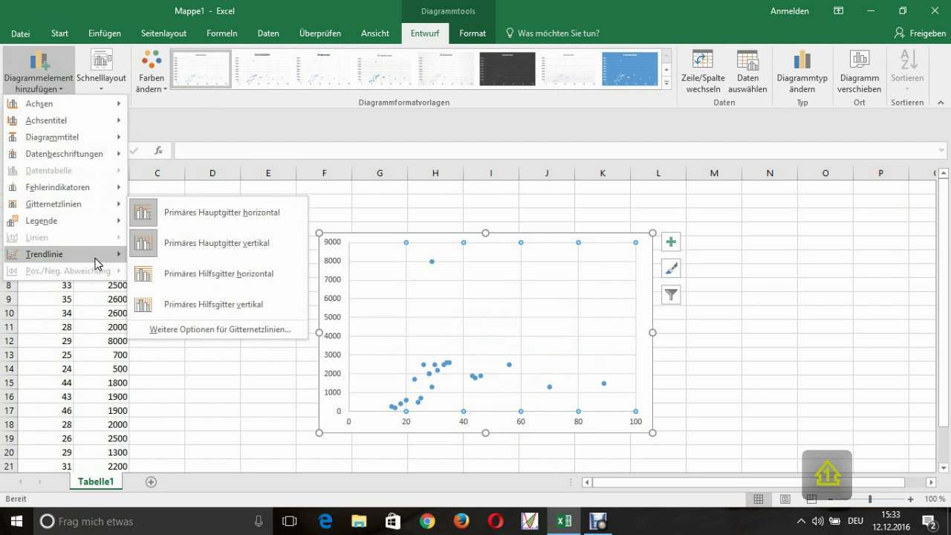
mouse_move(100, 260)
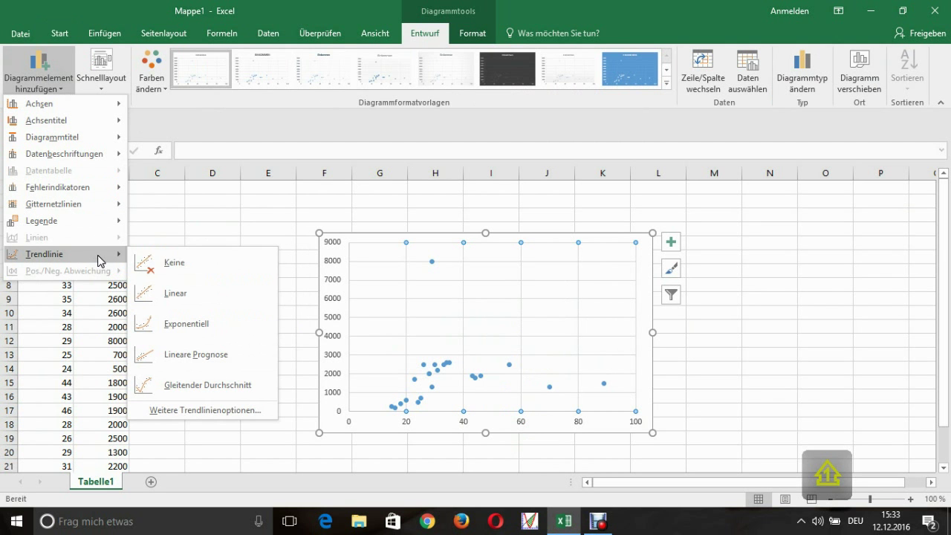
click(183, 295)
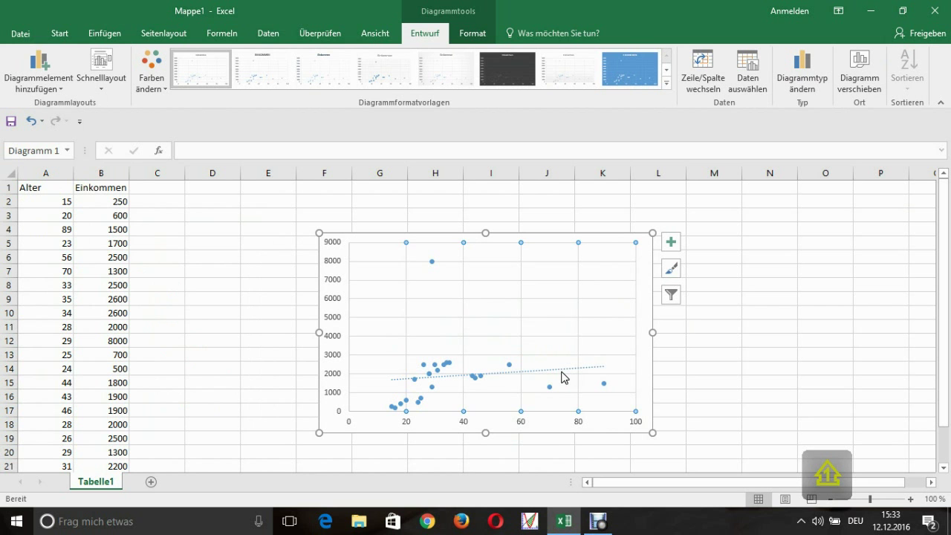
click(561, 371)
- Change the linear trendline from dotted blue to a solid black line
right_click(562, 374)
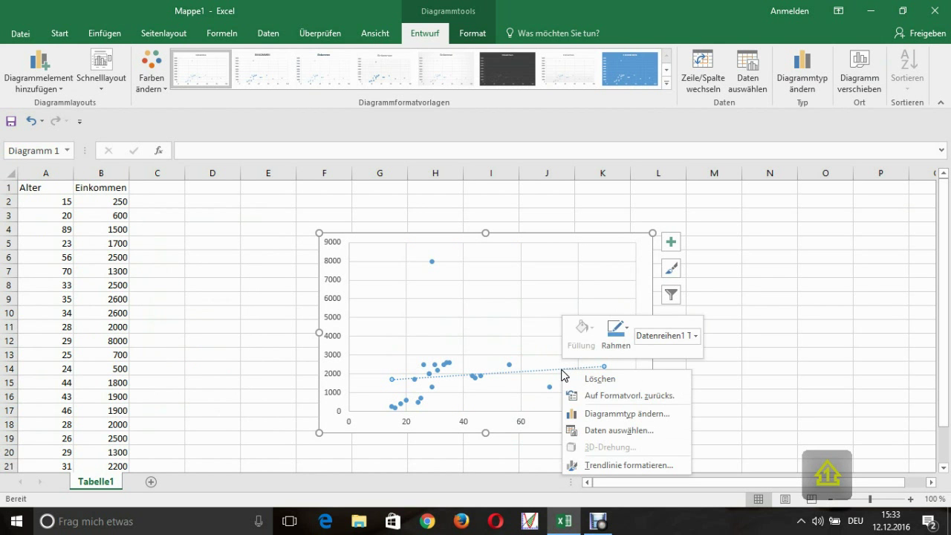
click(627, 334)
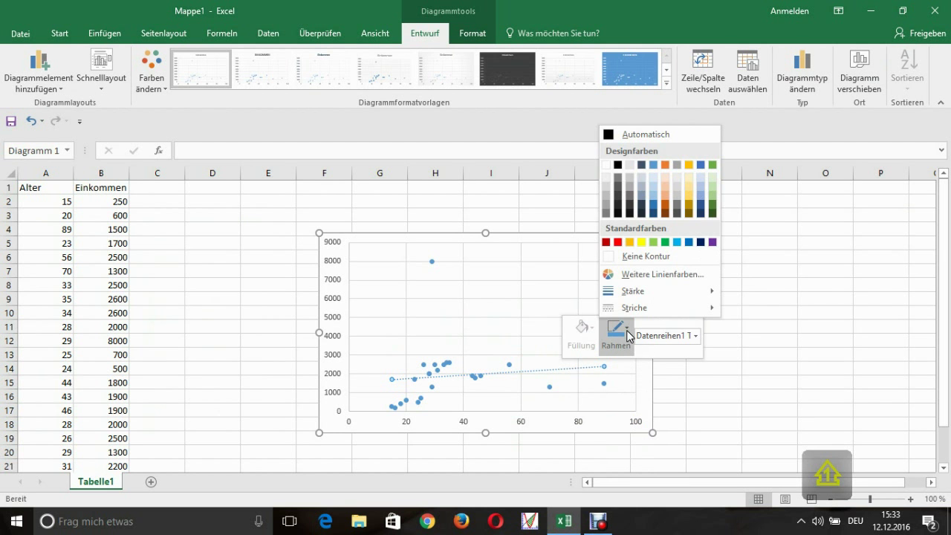
click(619, 165)
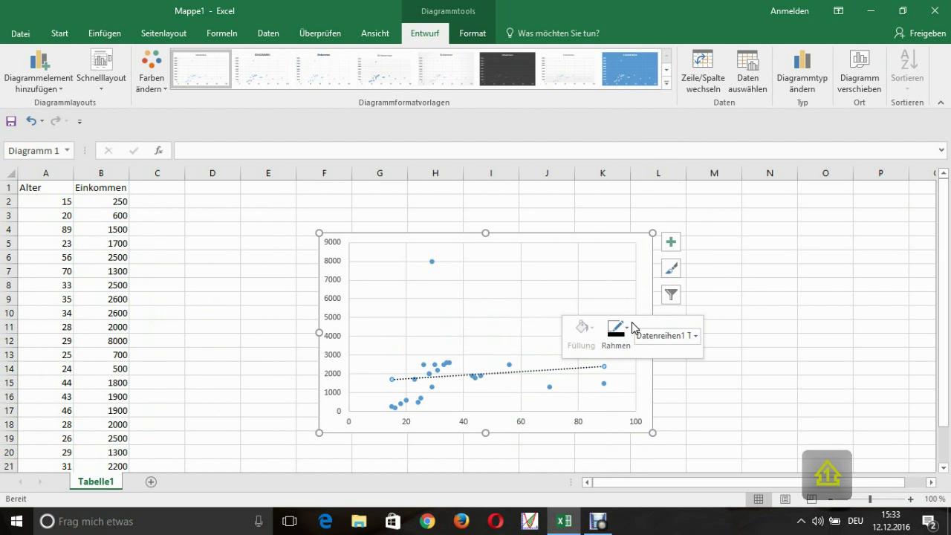
click(629, 330)
mouse_move(708, 307)
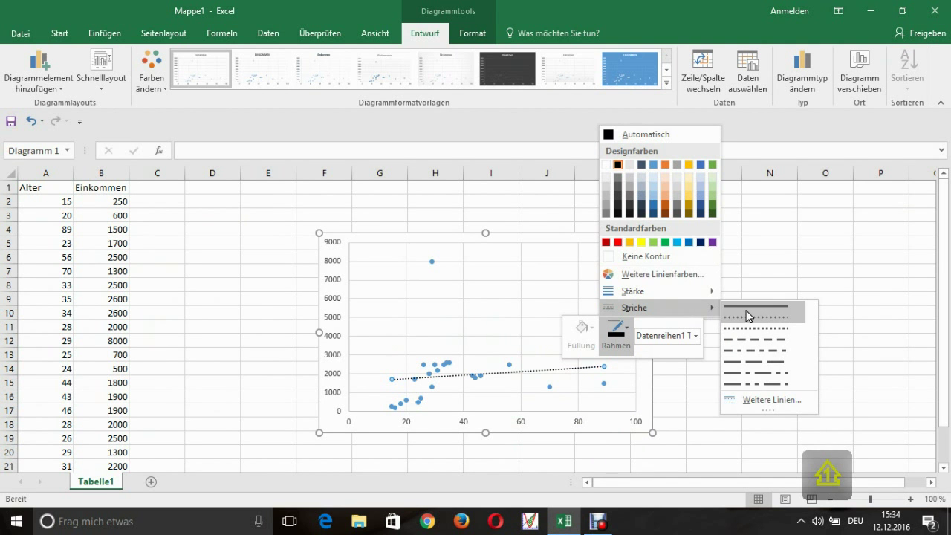
click(747, 315)
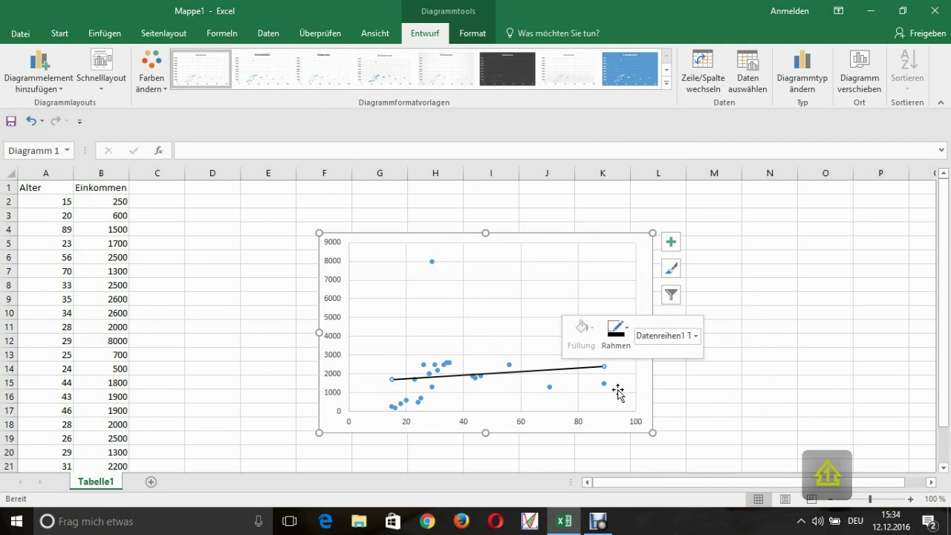
- Show the equation y = 9,3187x + 1568,2 on the chart and move it above the trendline
right_click(578, 372)
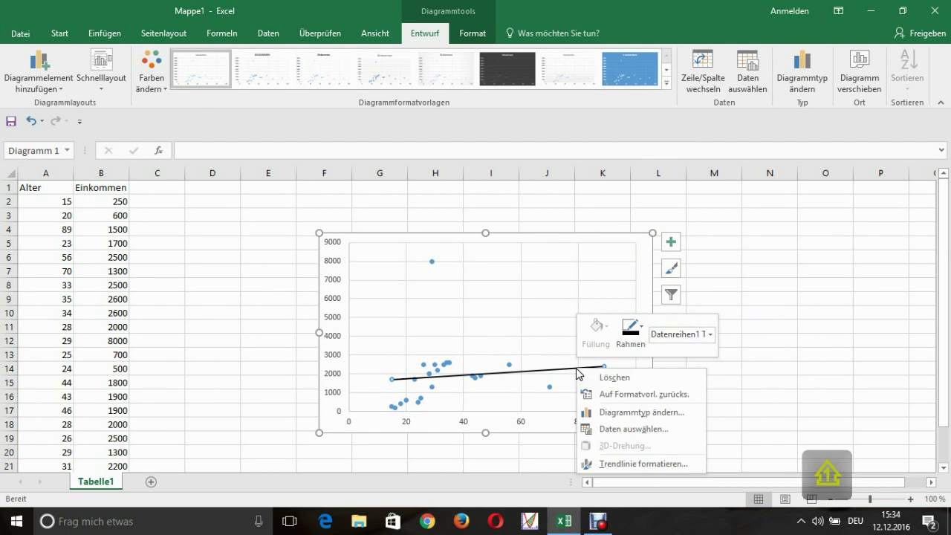
click(642, 463)
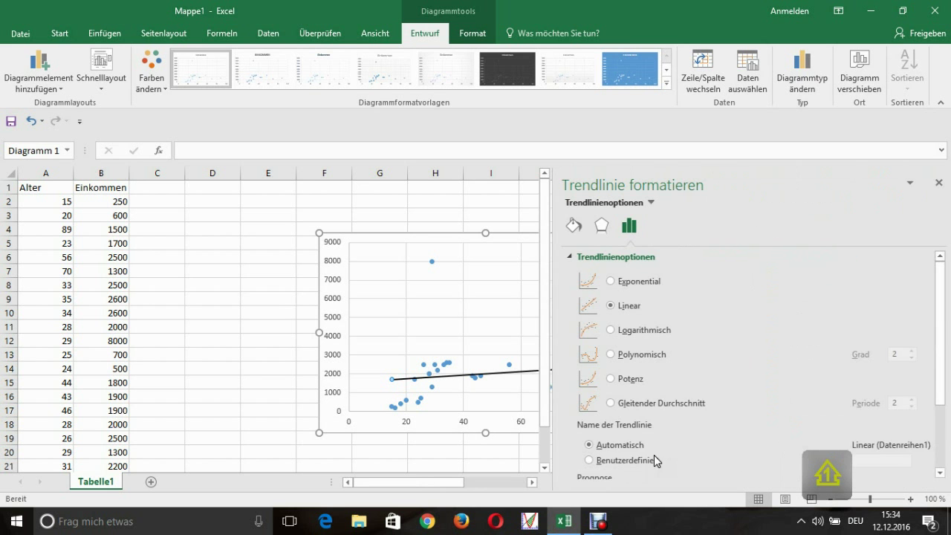
drag(940, 317, 939, 396)
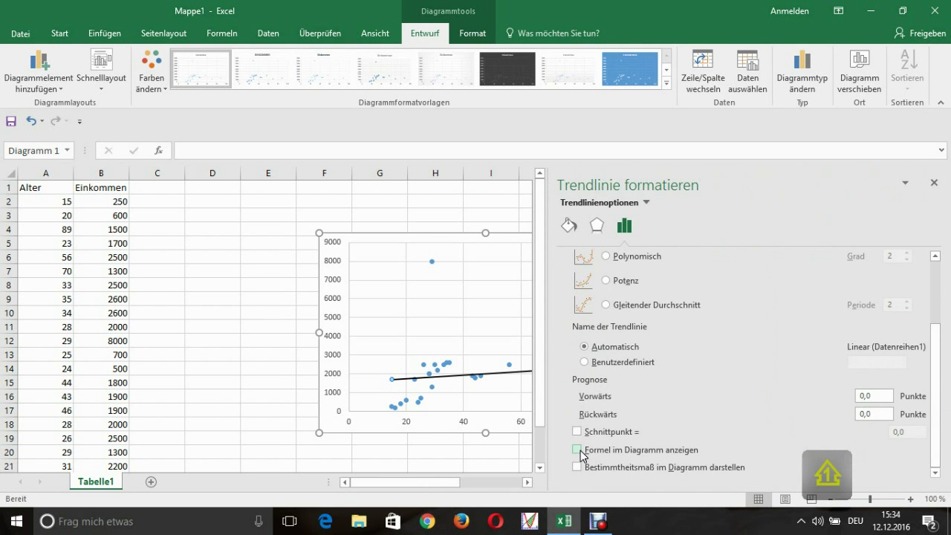
click(582, 450)
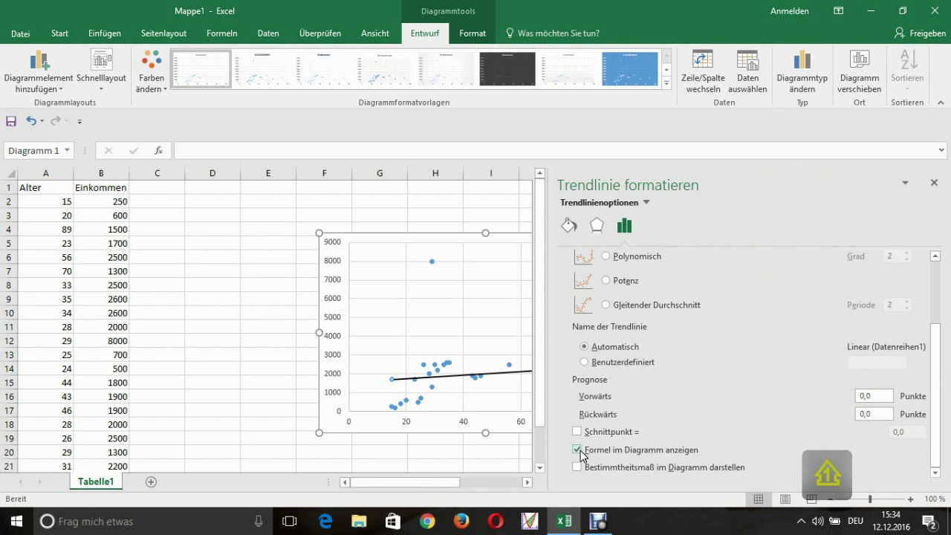
click(933, 186)
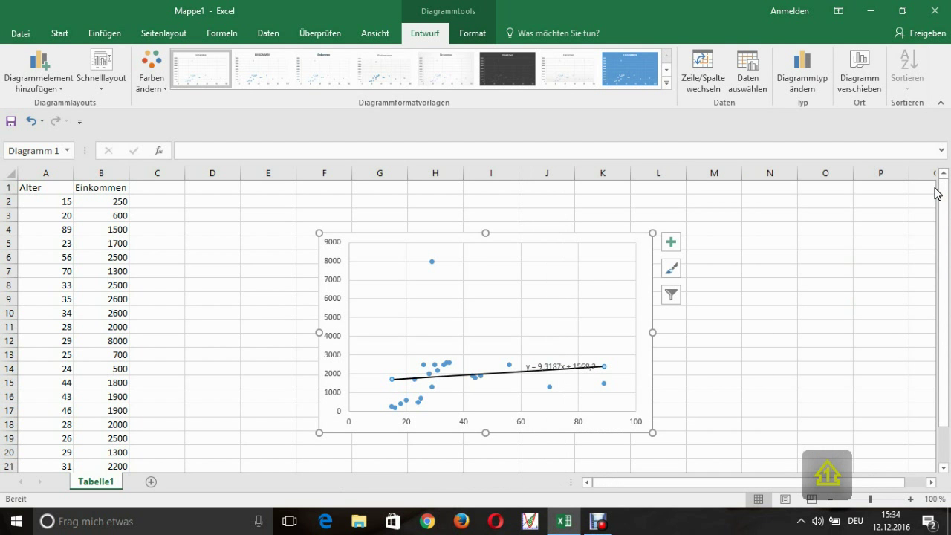
click(540, 367)
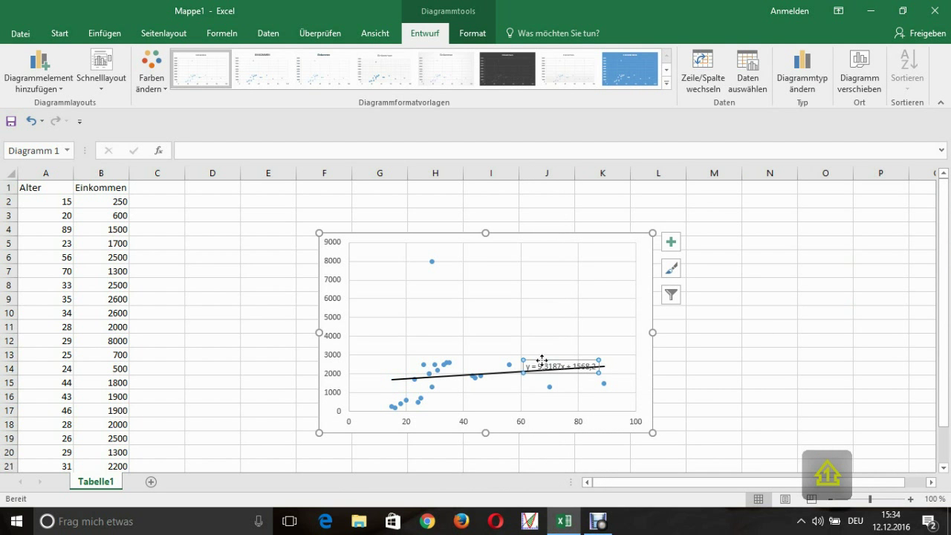
drag(541, 360, 496, 322)
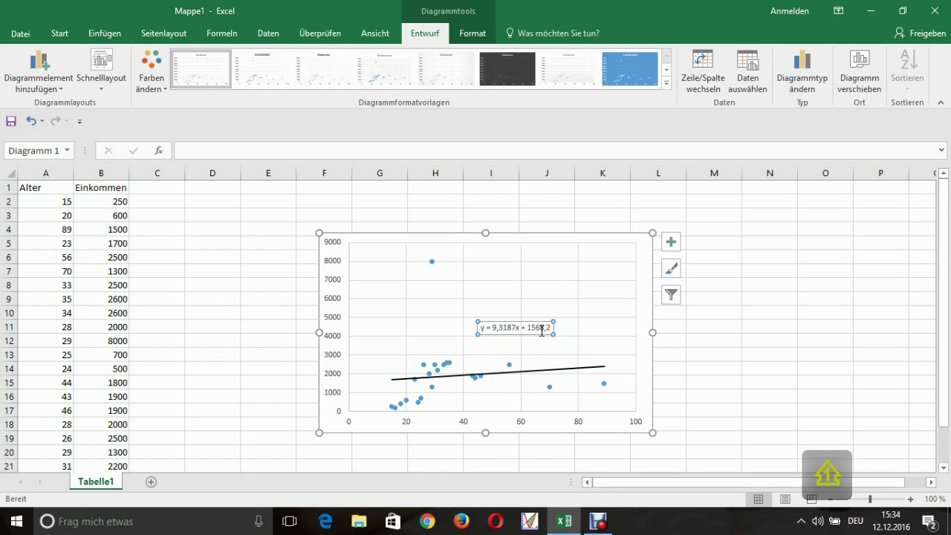
click(586, 344)
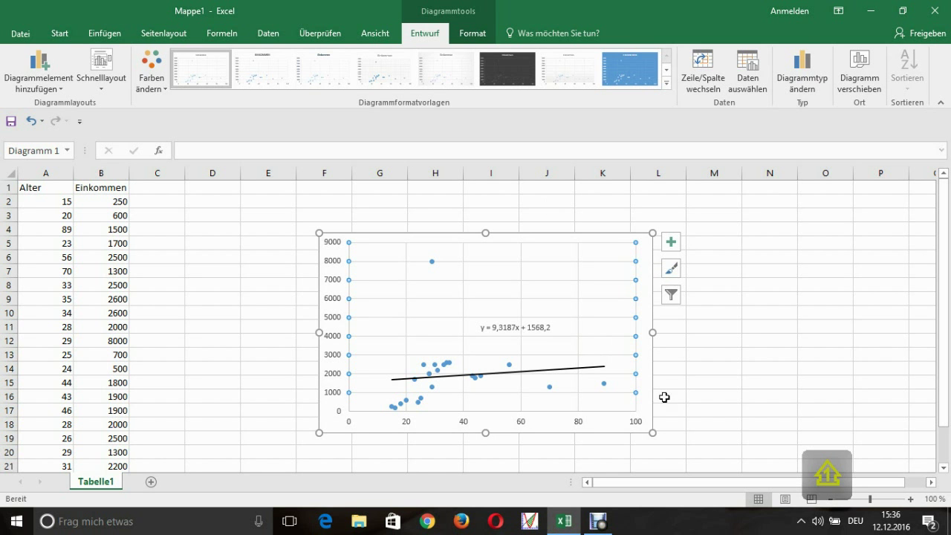
mouse_move(606, 520)
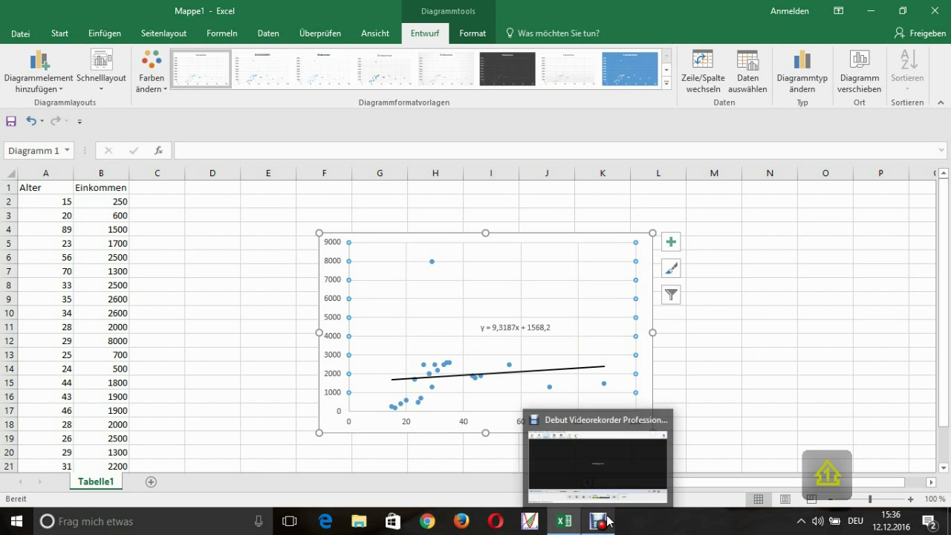